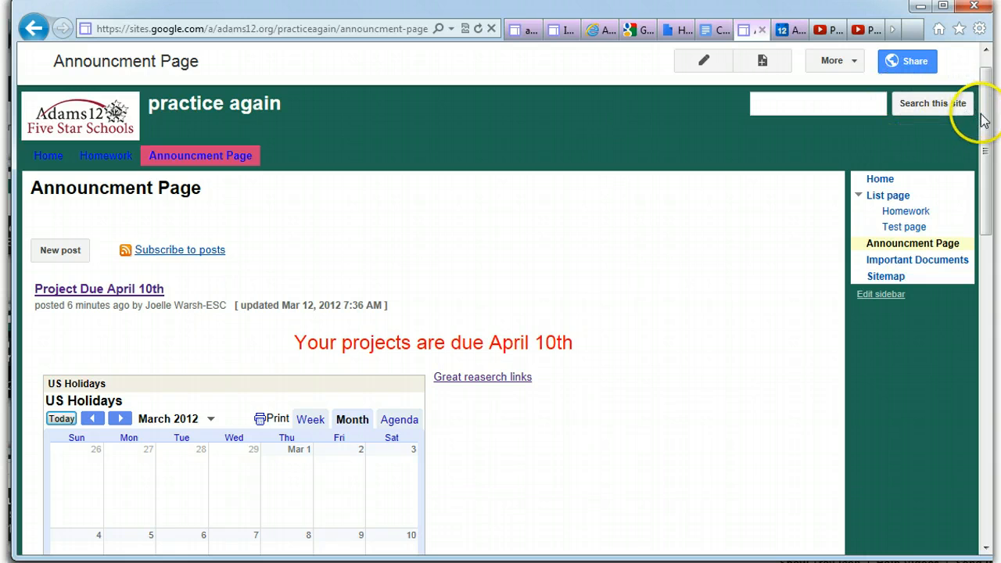
Step: Examine all the posts on the Announcment Page and advance the embedded US Holidays calendar to April 2012
left_click_drag(983, 118, 985, 164)
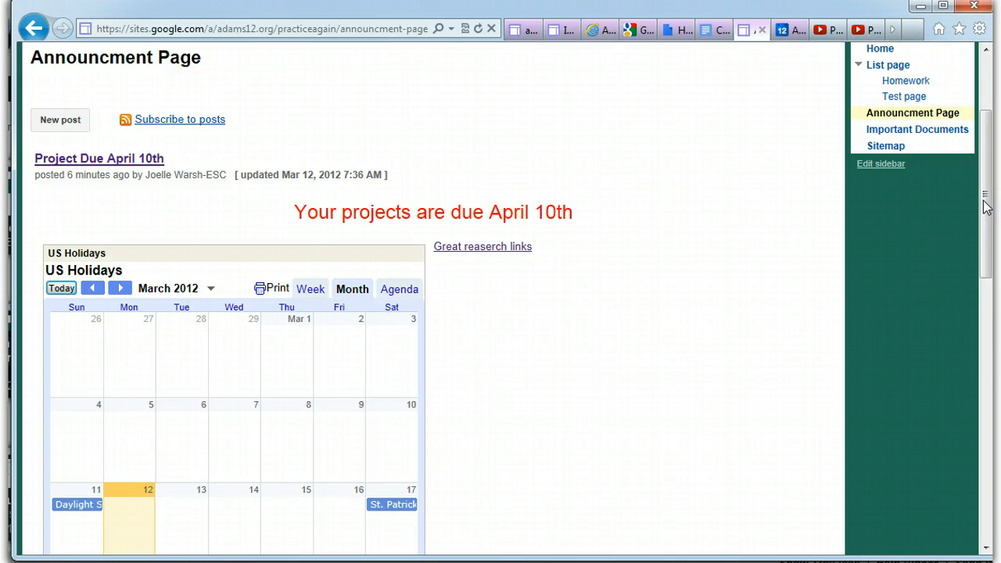
left_click_drag(985, 202, 985, 209)
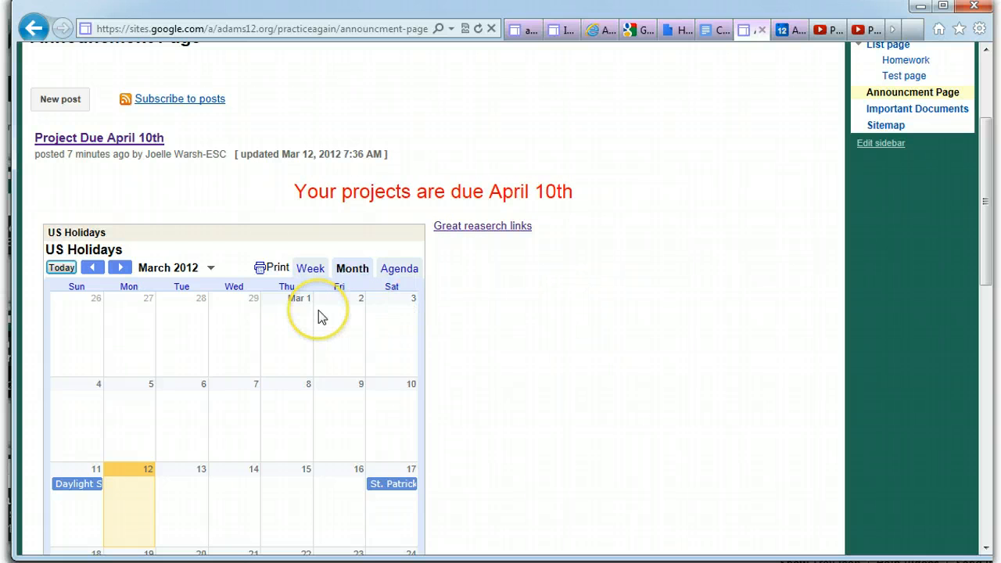
left_click(123, 268)
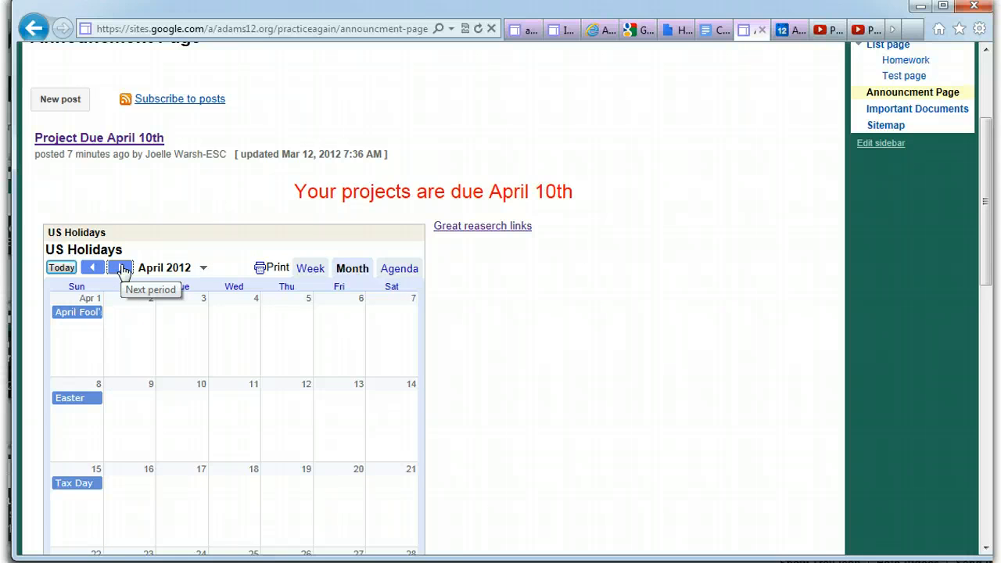
left_click(123, 269)
left_click(94, 269)
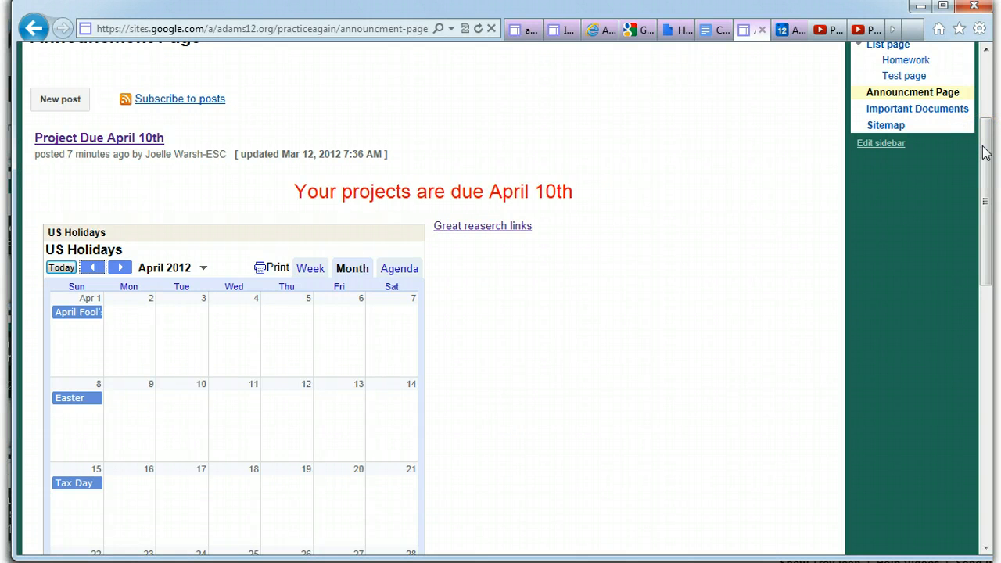
left_click_drag(983, 152, 983, 348)
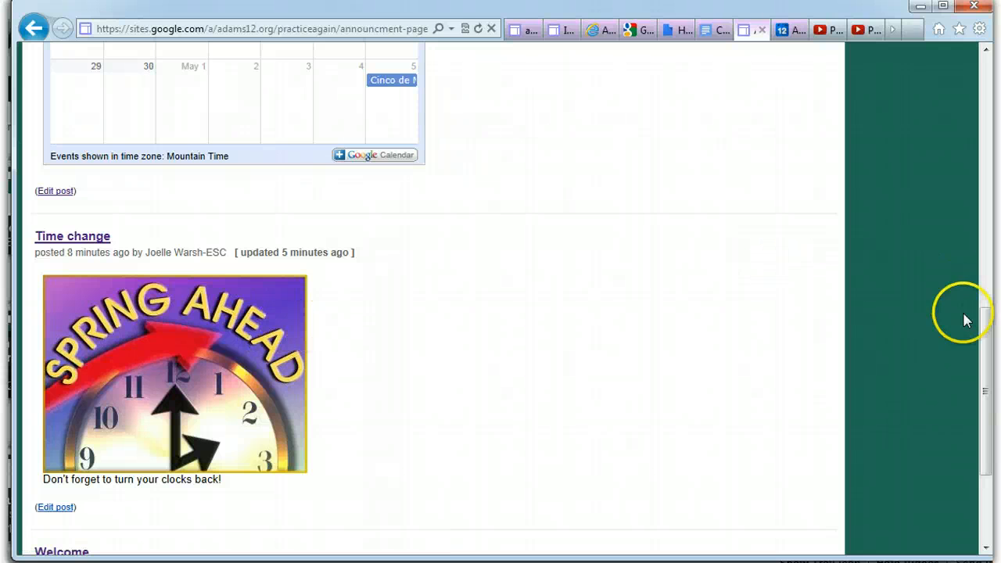
left_click_drag(986, 338, 985, 410)
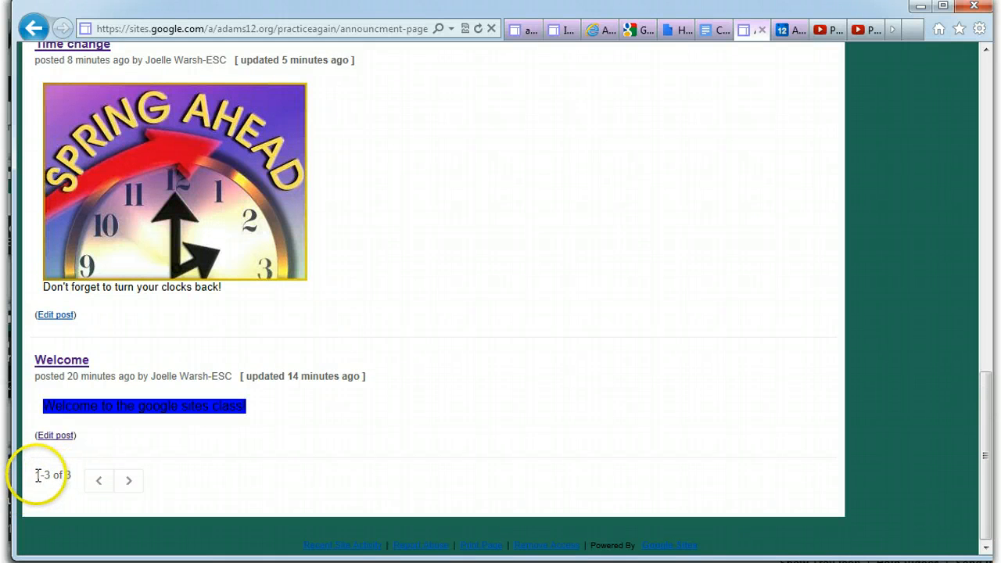
left_click(129, 480)
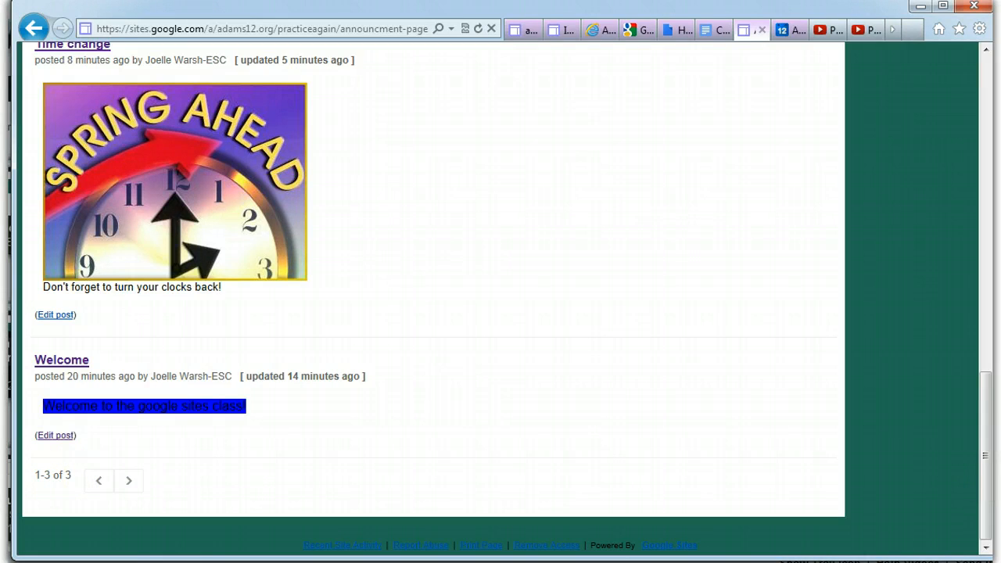
left_click_drag(990, 440, 959, 179)
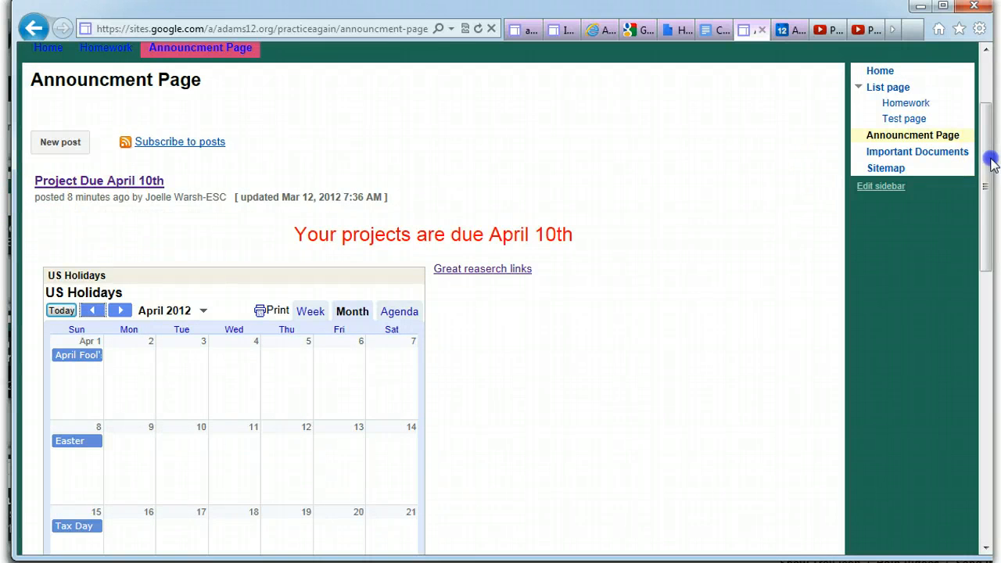
left_click_drag(989, 152, 986, 465)
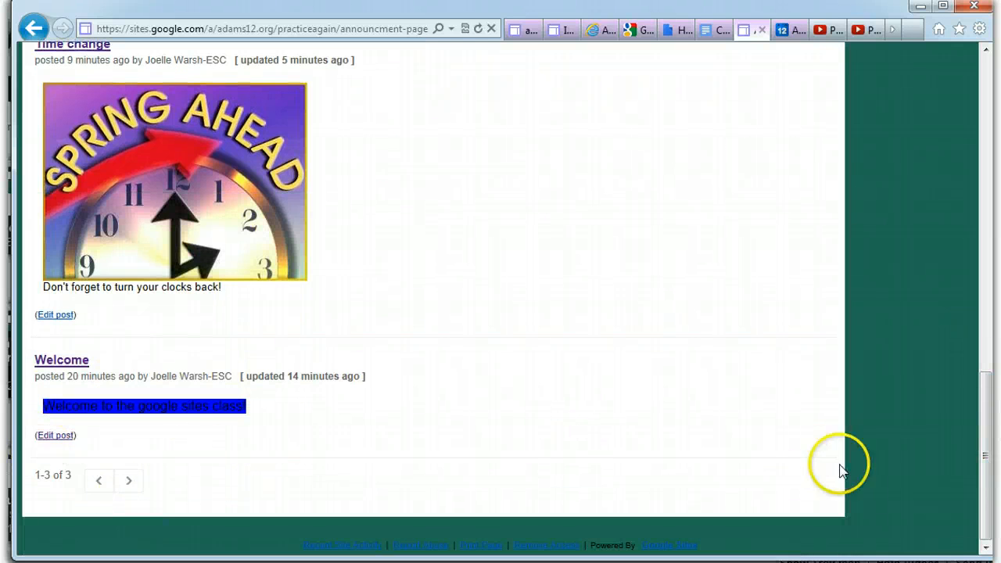
left_click_drag(985, 462, 985, 127)
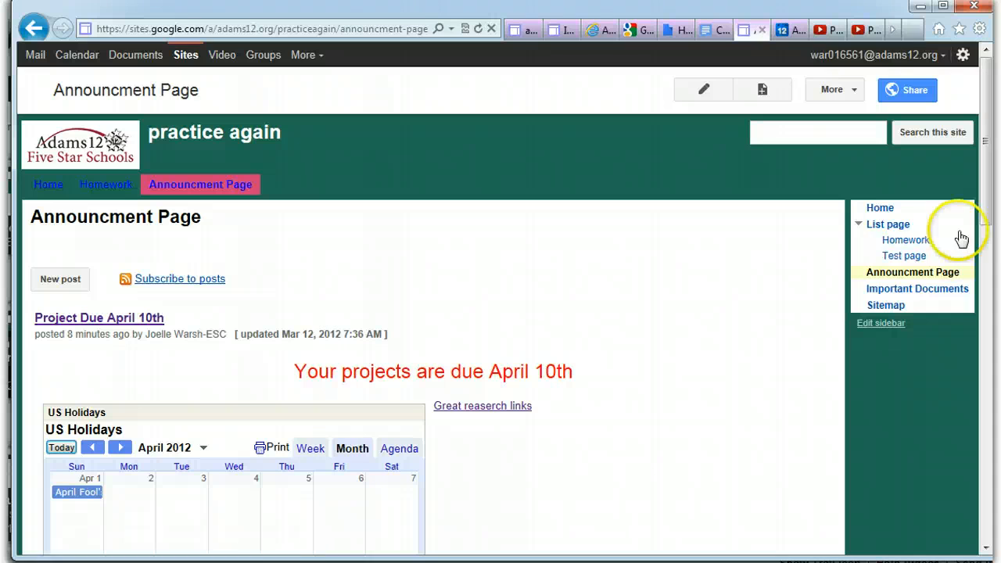
Step: Open the Home page for editing and start inserting a recent posts gadget in its narrow right column
left_click(884, 208)
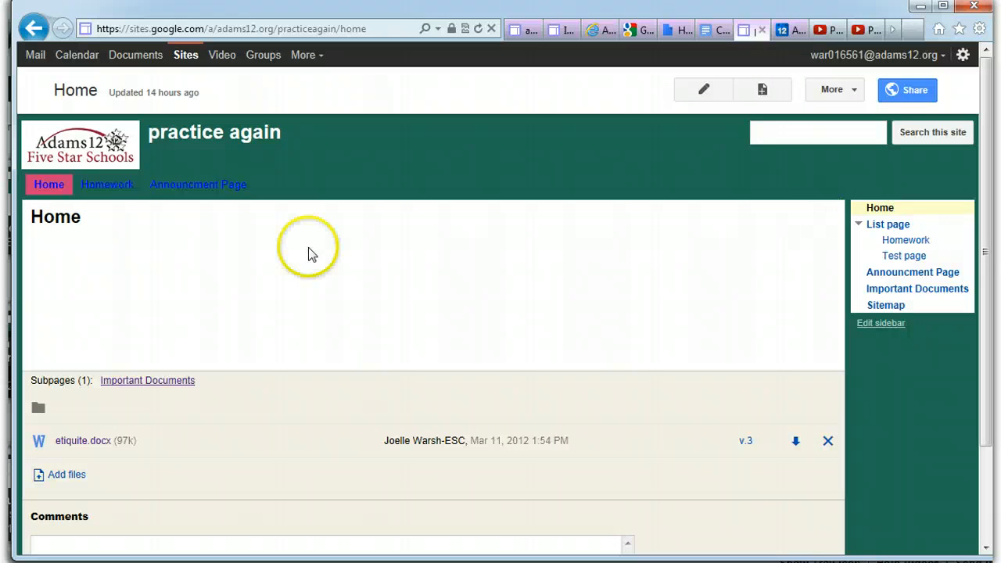
left_click(713, 93)
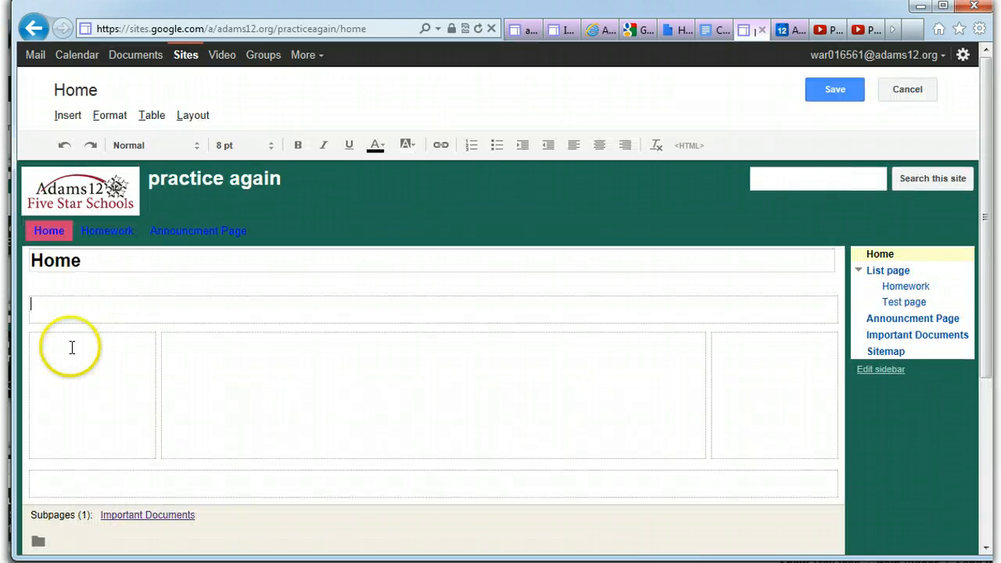
left_click(739, 349)
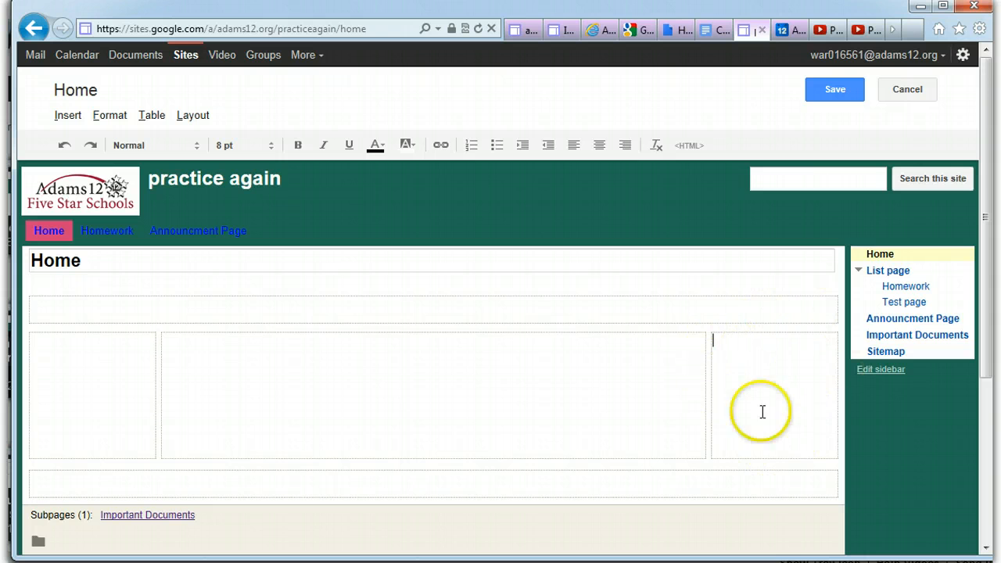
left_click(65, 116)
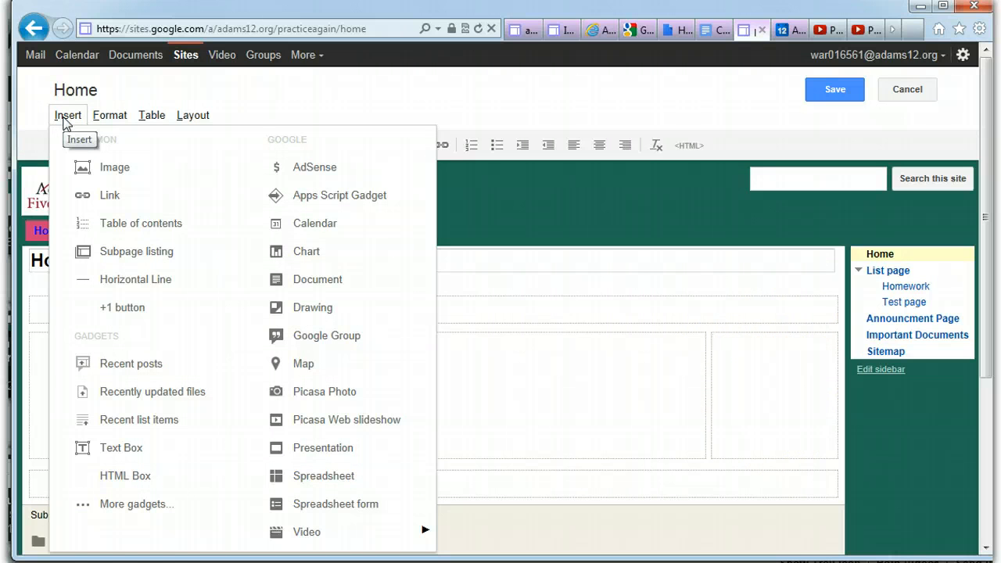
left_click(113, 366)
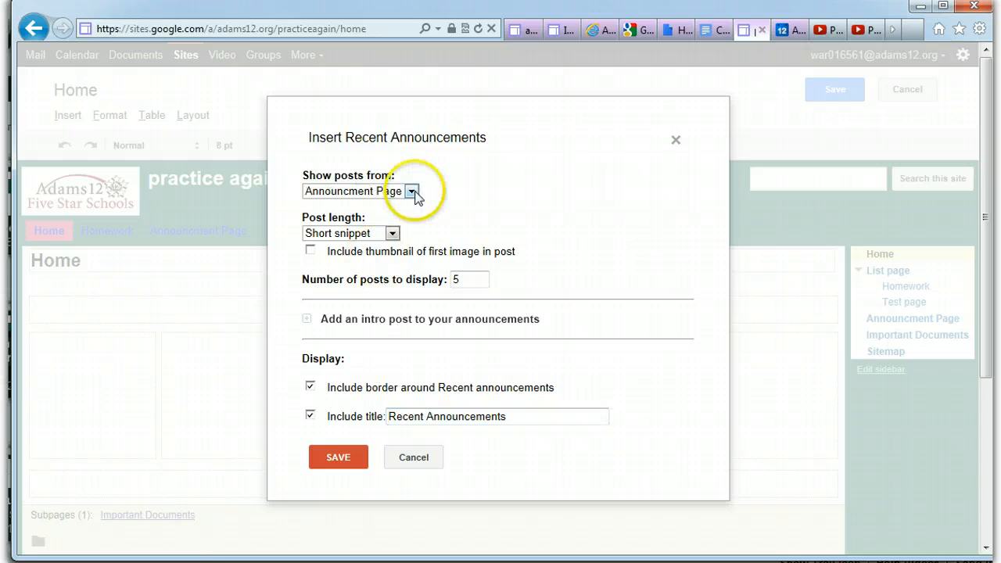
Step: Insert the gadget with posts from Announcment Page as short snippets, including a thumbnail of the first image
left_click(411, 191)
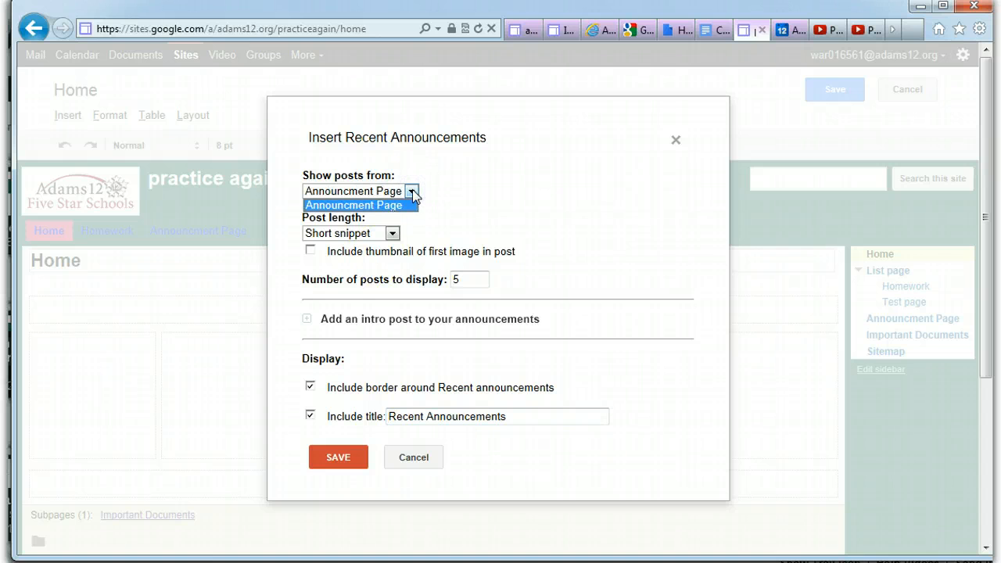
left_click(408, 204)
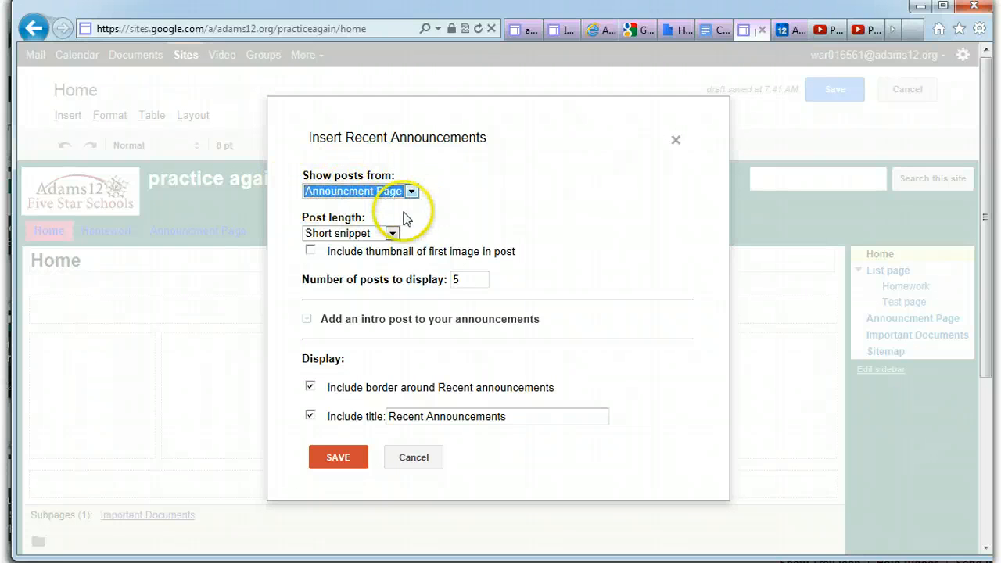
left_click(393, 233)
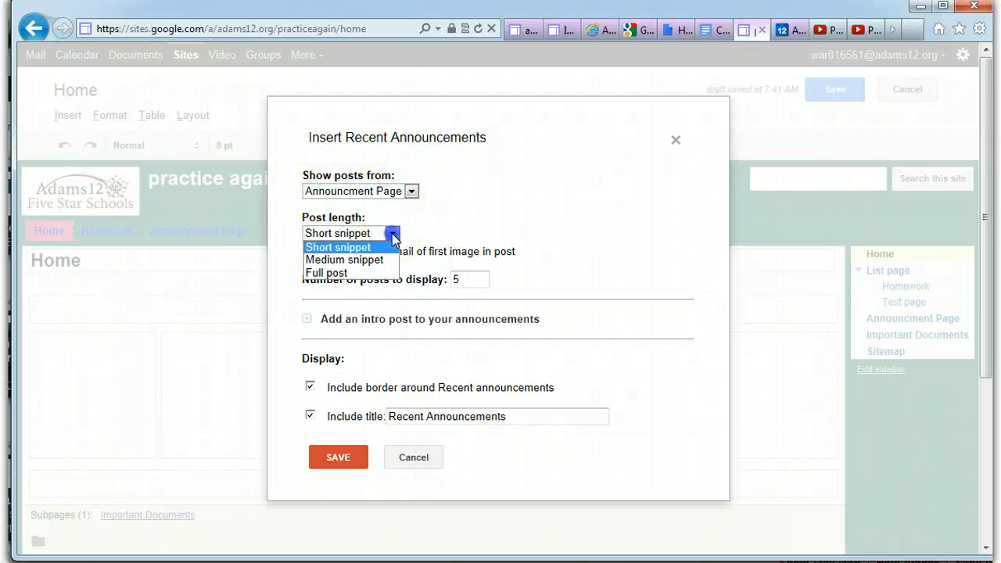
left_click(430, 208)
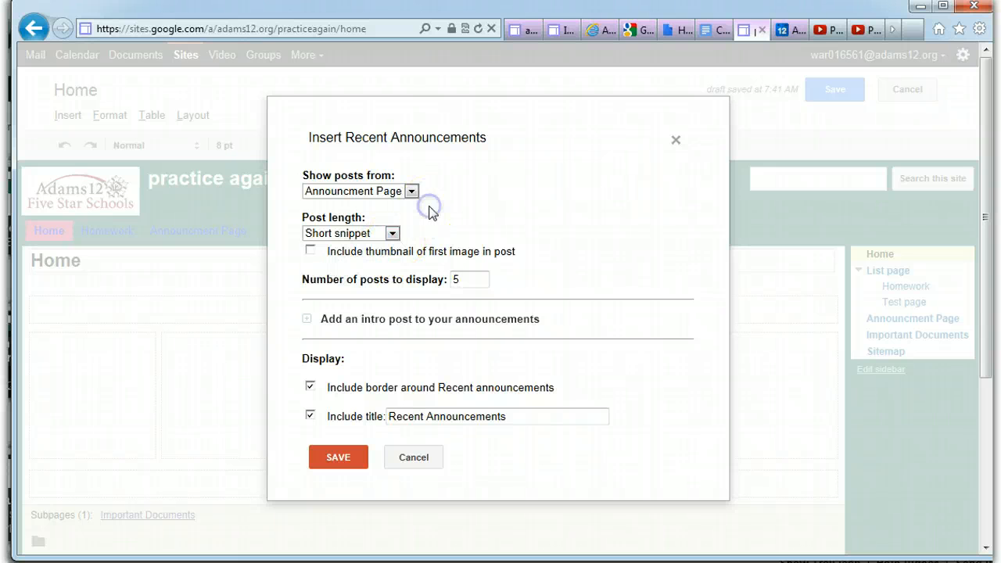
left_click(311, 251)
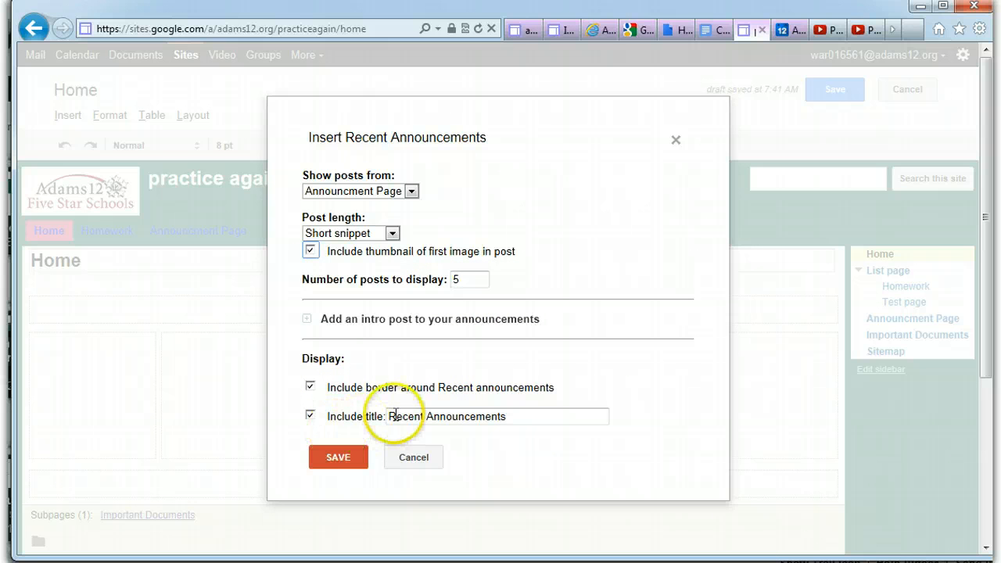
left_click(350, 462)
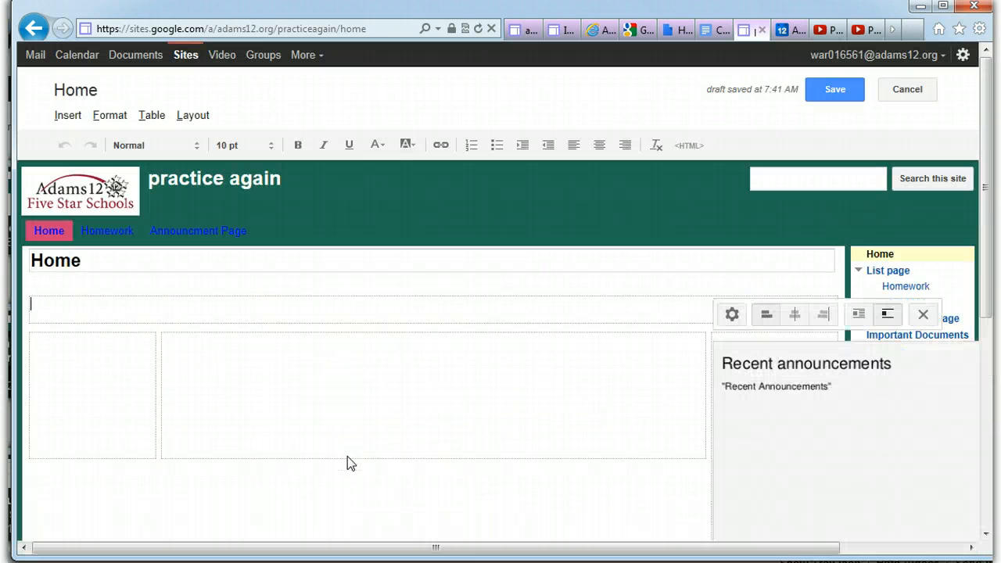
Step: Save the Home page and review the Recent Announcements gadget in the right column
left_click(780, 162)
left_click_drag(989, 245, 986, 211)
left_click(833, 90)
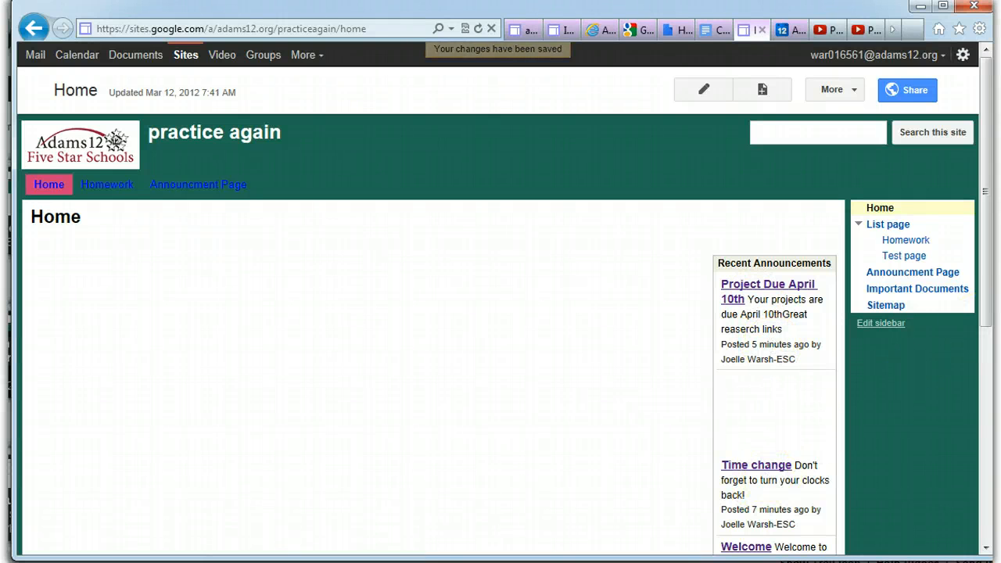
left_click_drag(989, 301, 987, 358)
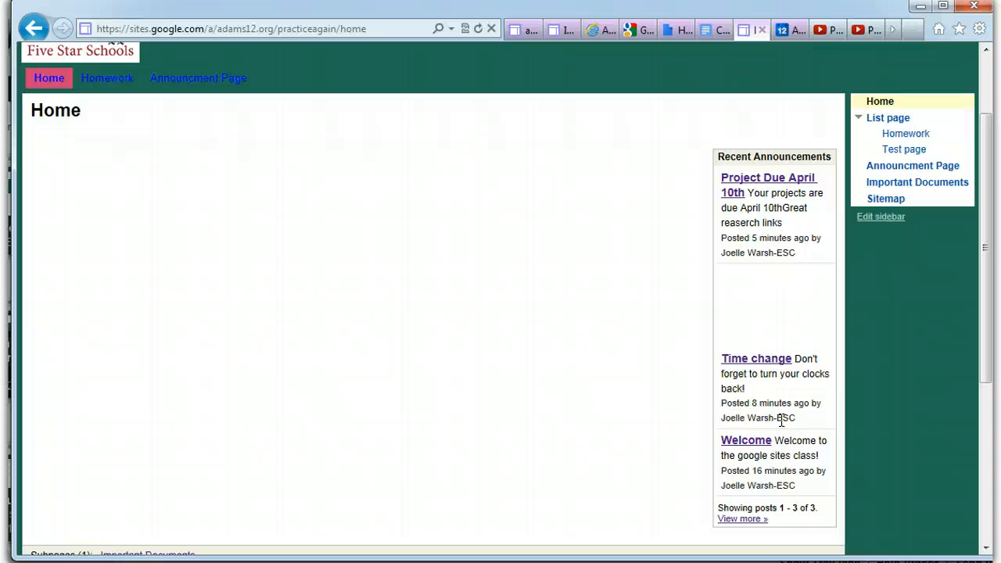
left_click_drag(987, 284, 976, 212)
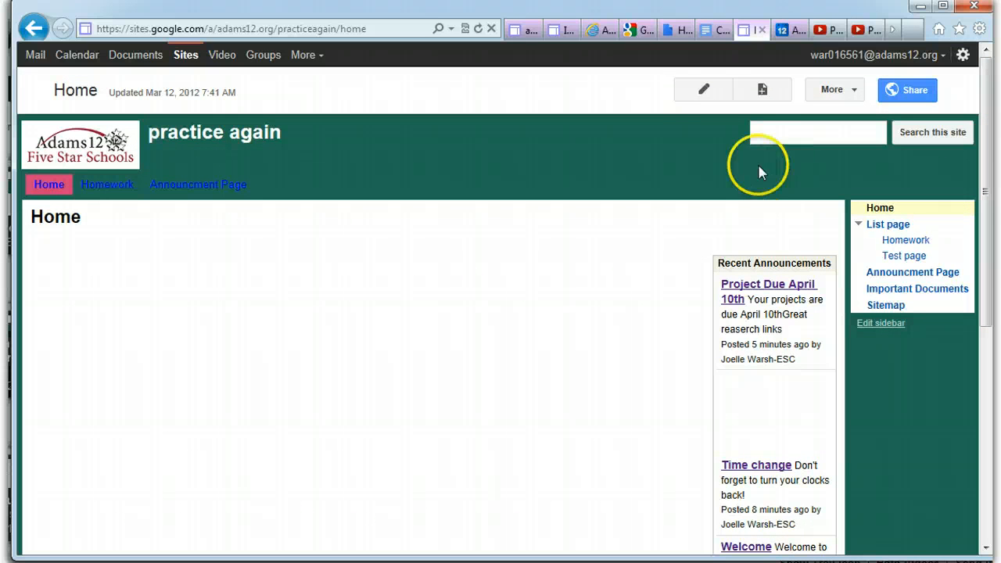
Step: Reopen the Home page for editing and start inserting a second recent posts gadget in the full-width top row
left_click(704, 91)
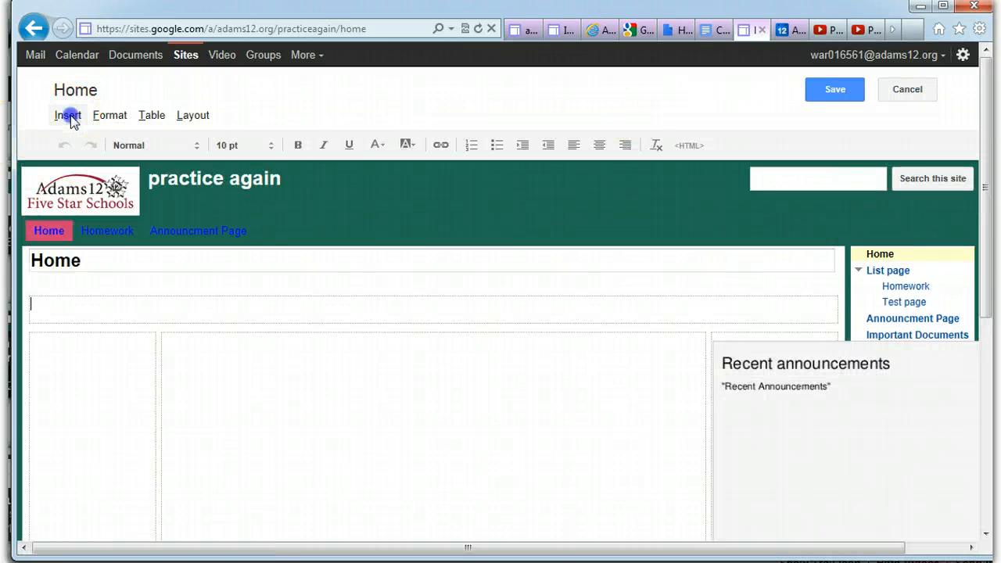
left_click(69, 115)
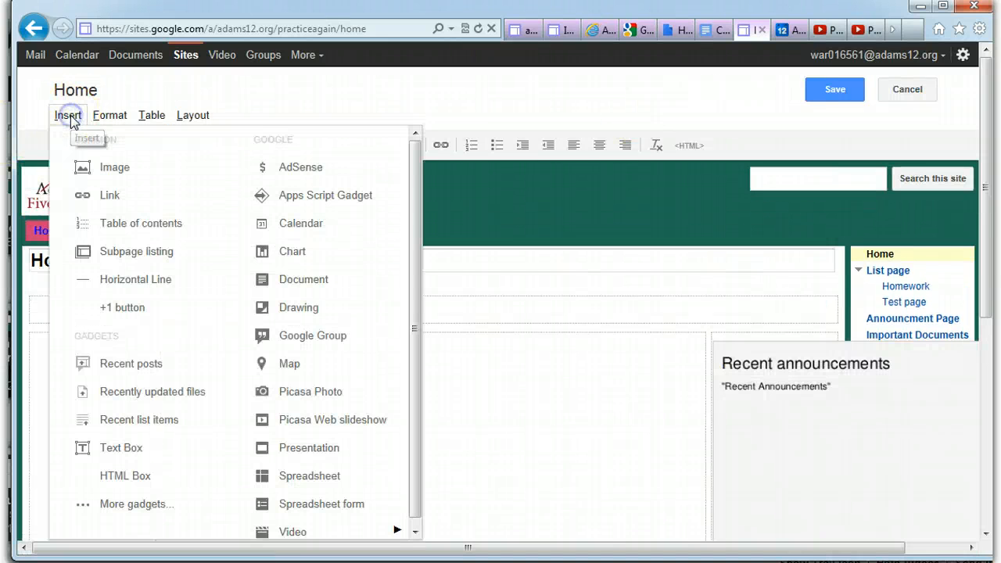
left_click(133, 363)
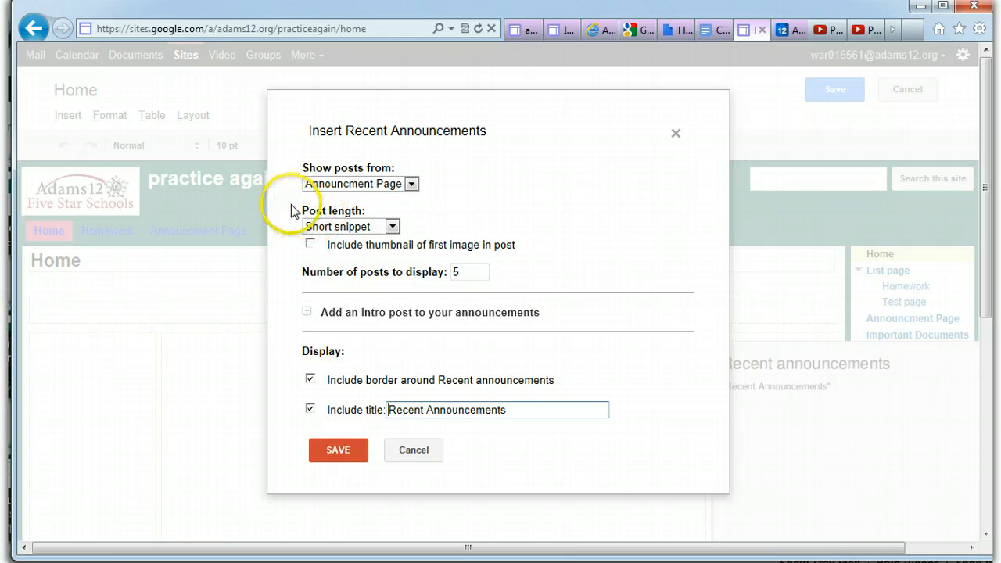
Step: Set the second gadget's post length to Full post, include the first-image thumbnail, and insert it
left_click(412, 184)
left_click(411, 188)
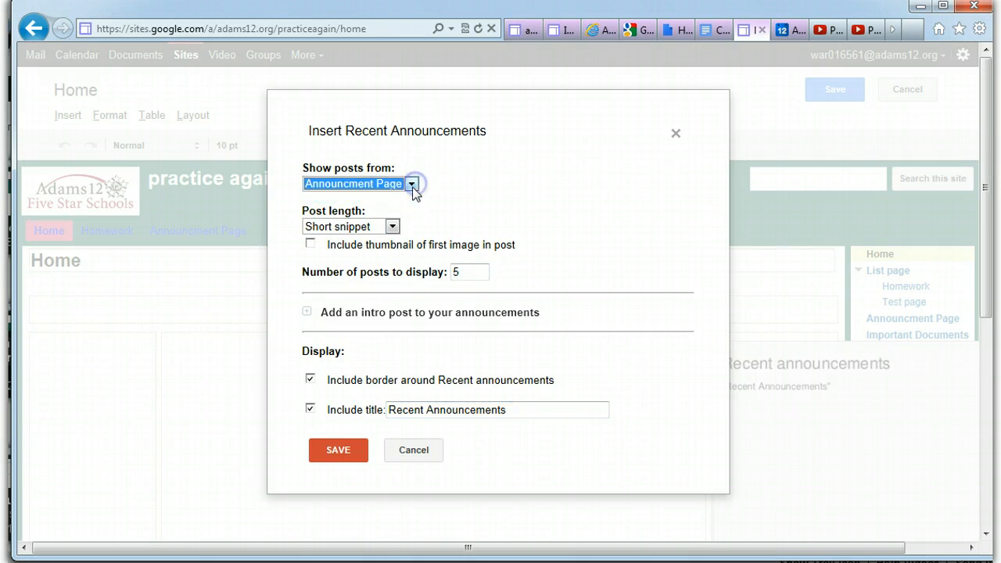
left_click(391, 226)
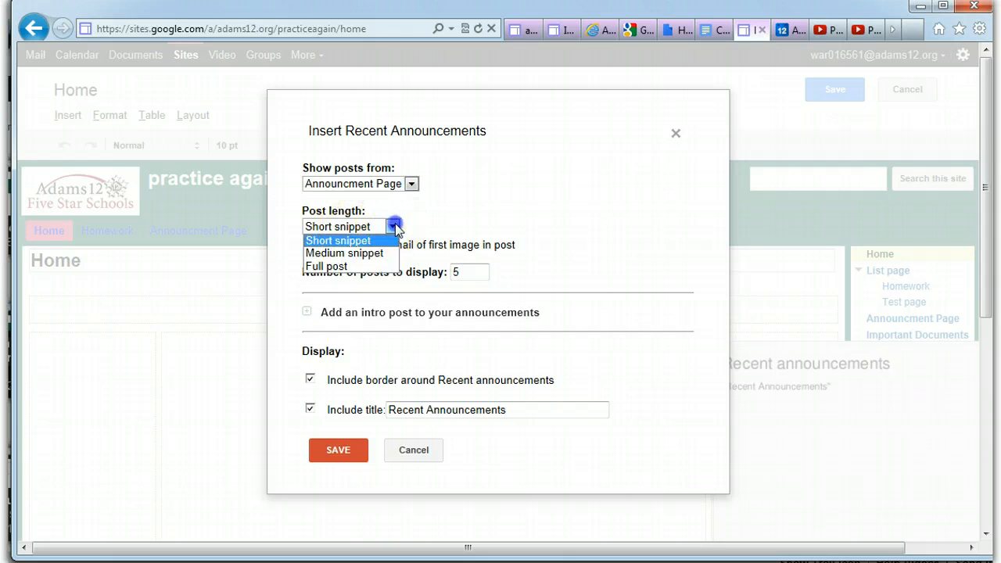
left_click(352, 266)
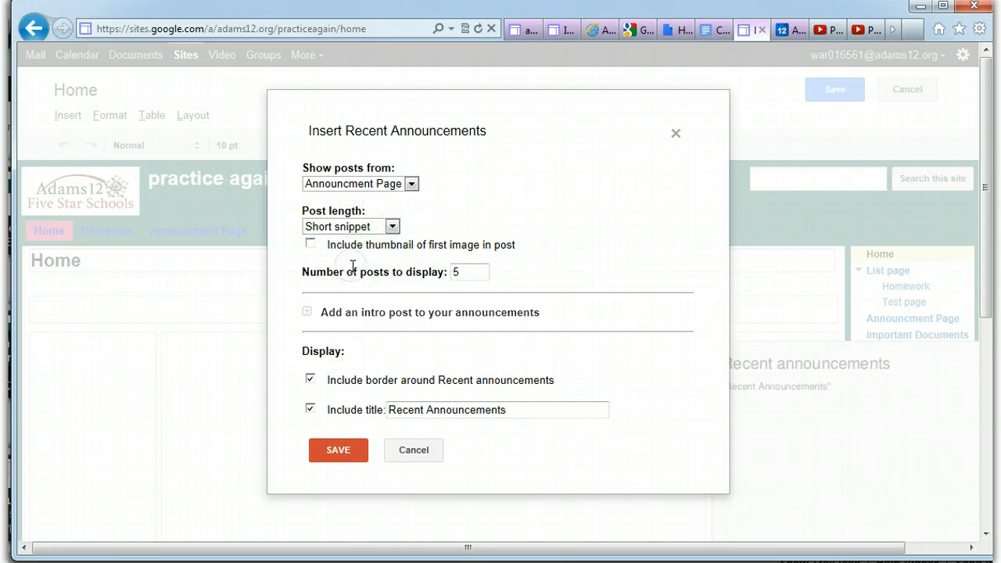
left_click(310, 244)
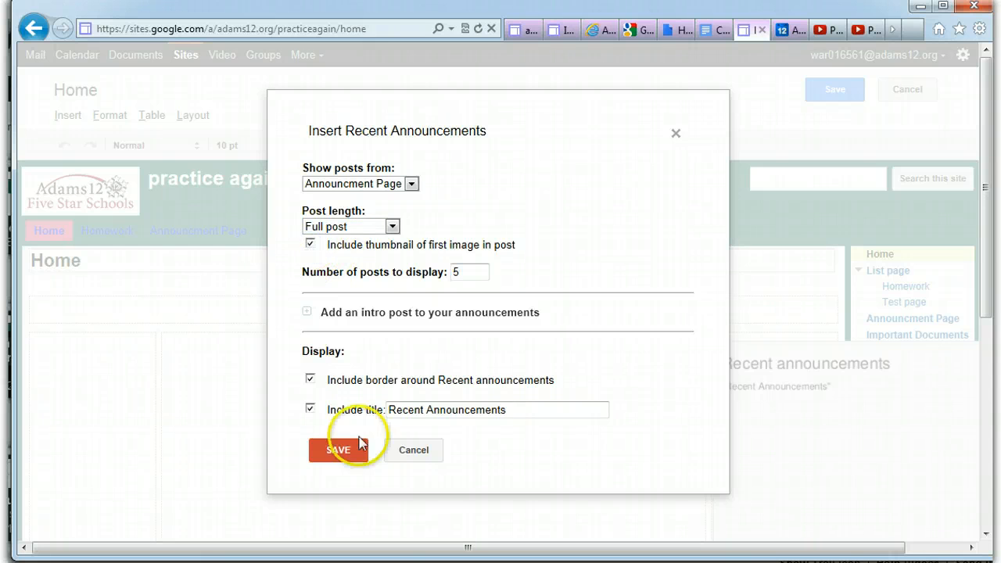
left_click(340, 451)
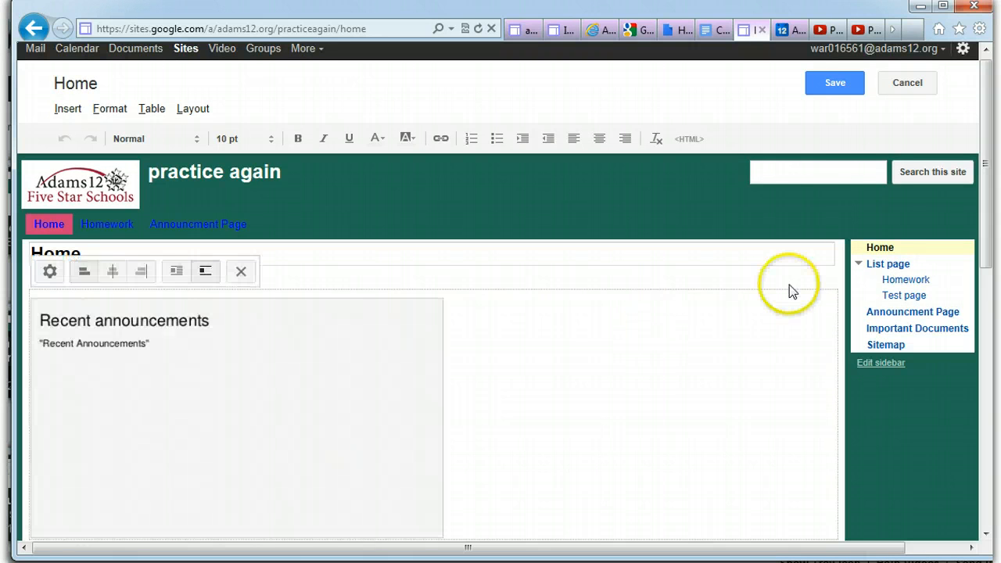
Step: Save the Home page and check the full-post announcements in the top row
left_click(830, 82)
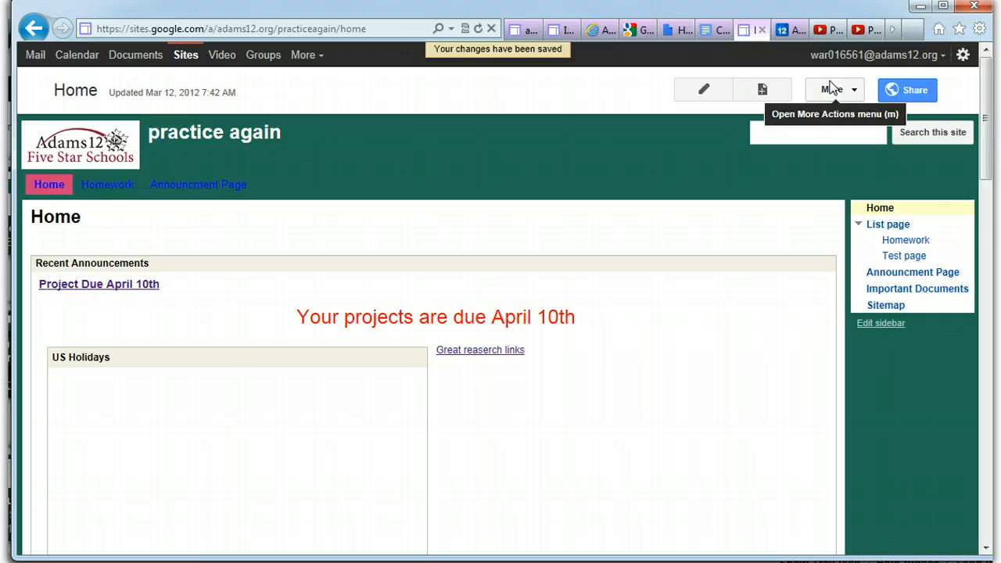
mouse_move(985, 125)
left_mouse_down()
mouse_move(989, 313)
mouse_move(963, 130)
left_mouse_up()
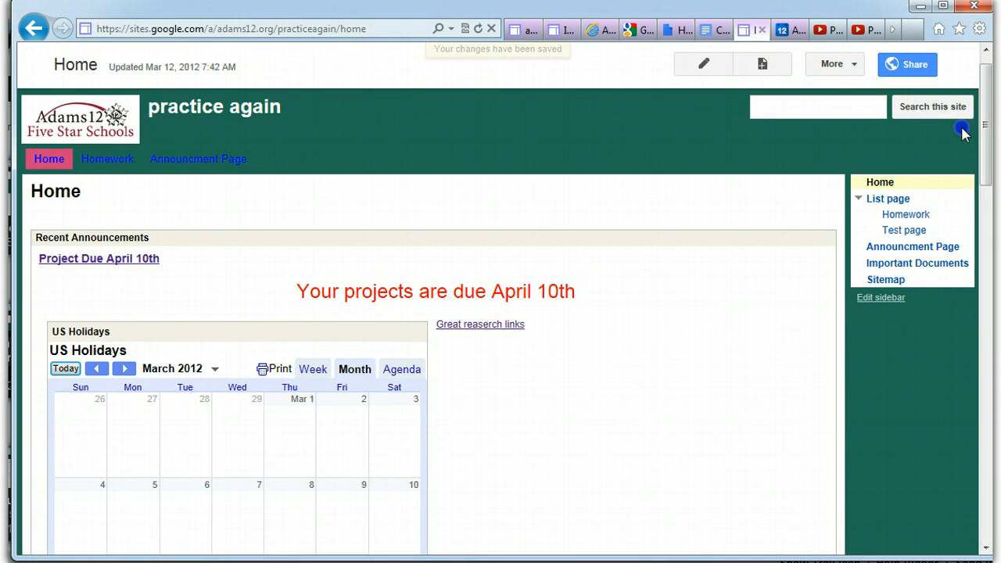
Step: Reopen the Home page for editing and remove the full-post Recent Announcements gadget from the top row
left_click(702, 69)
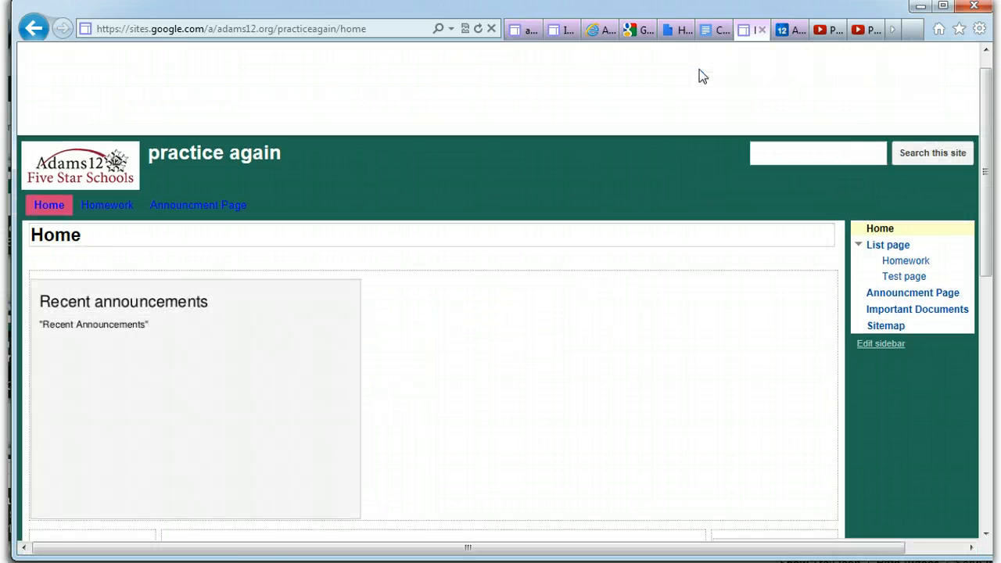
left_click(213, 327)
left_click(50, 252)
left_click(100, 325)
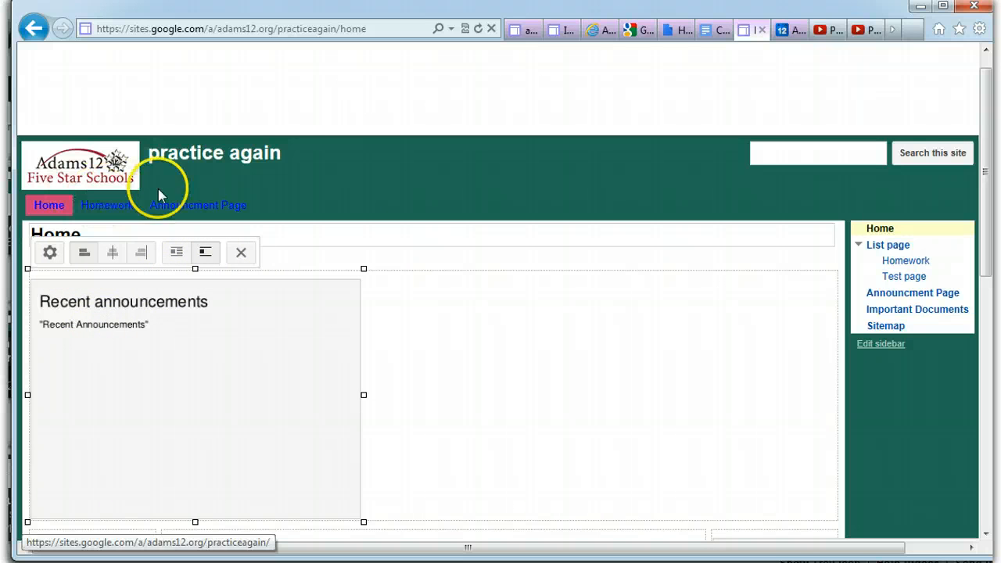
left_click(241, 252)
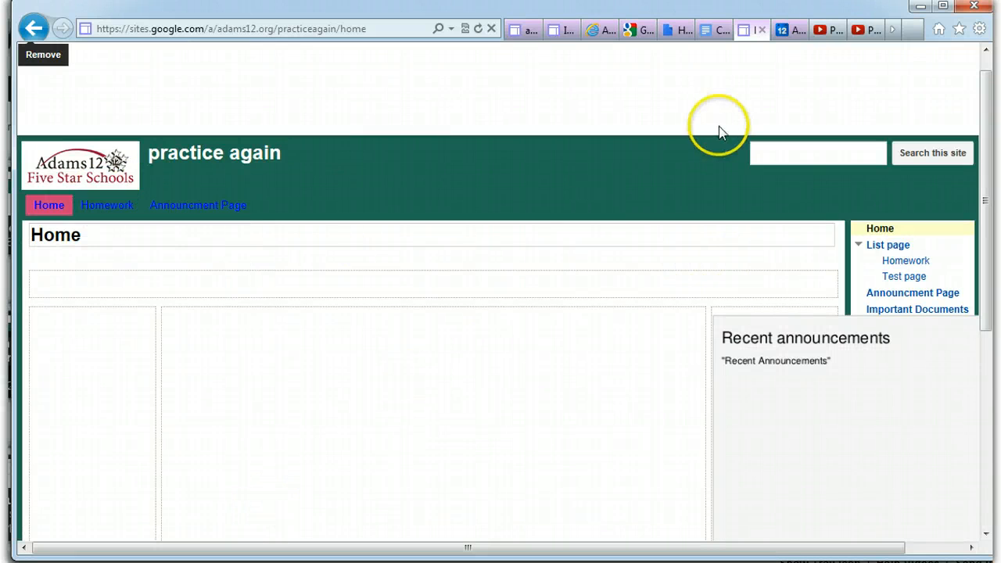
Step: Insert a recent posts gadget in the top row showing short snippets from Announcment Page, and save the Home page
left_click_drag(978, 103, 983, 92)
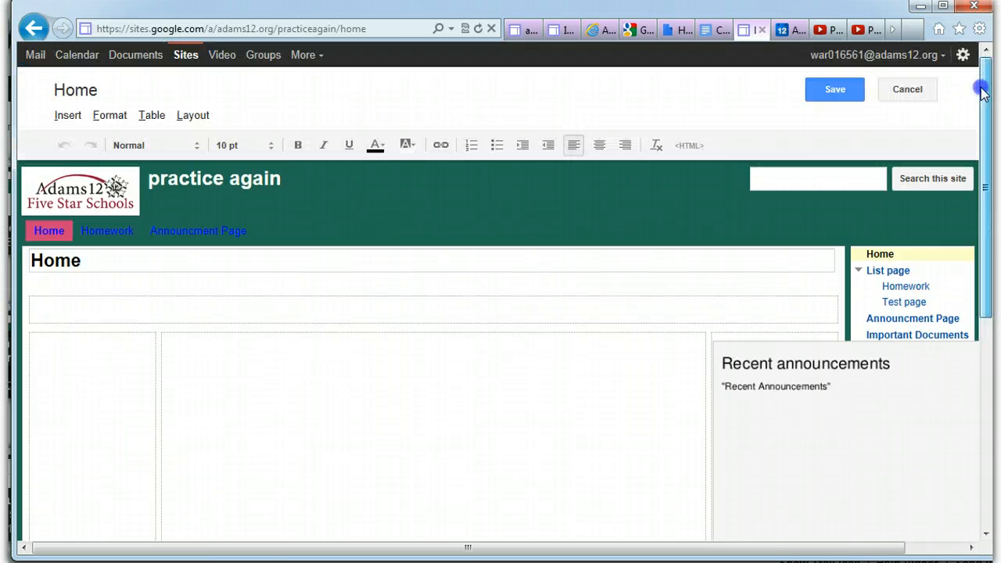
left_click(68, 117)
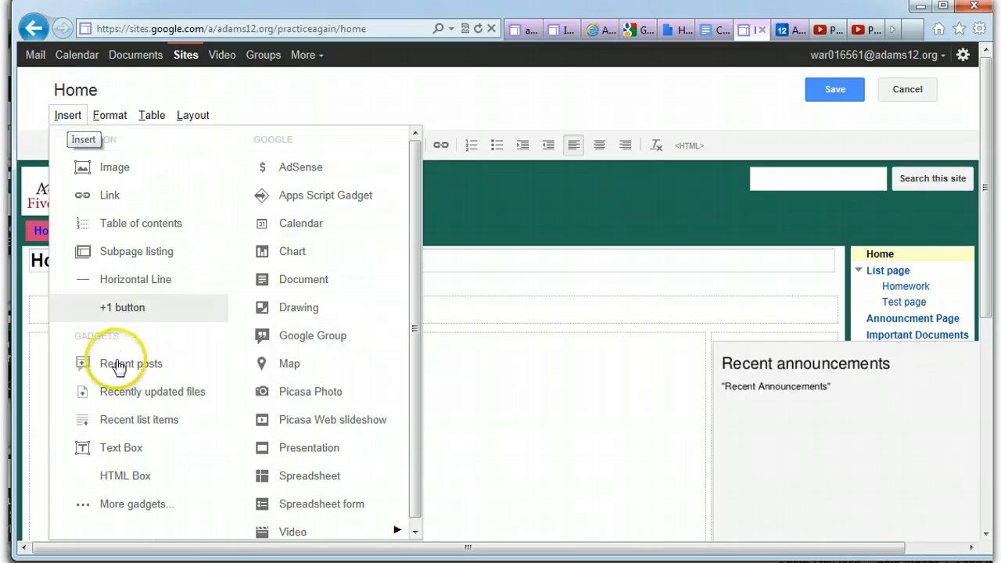
left_click(119, 365)
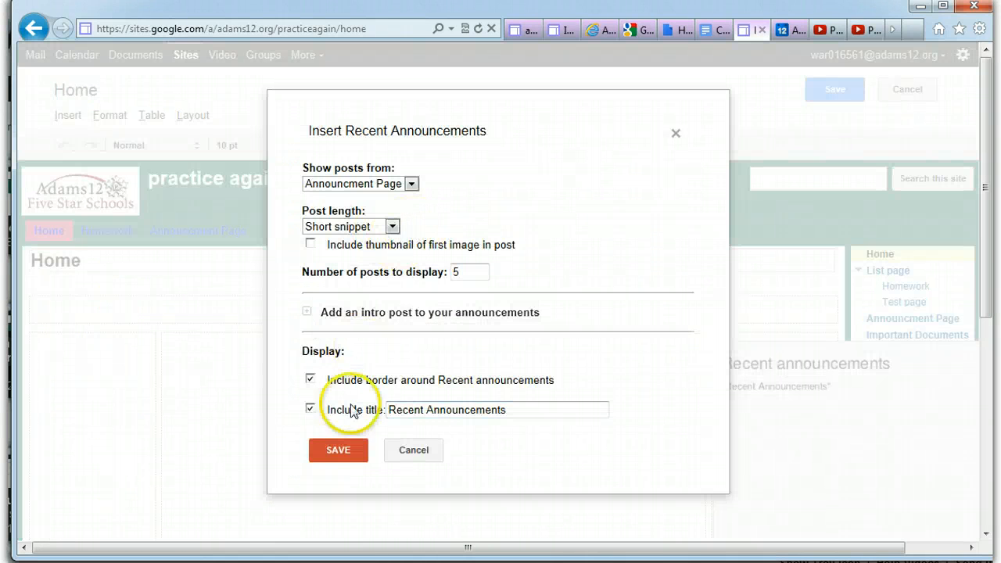
left_click(339, 453)
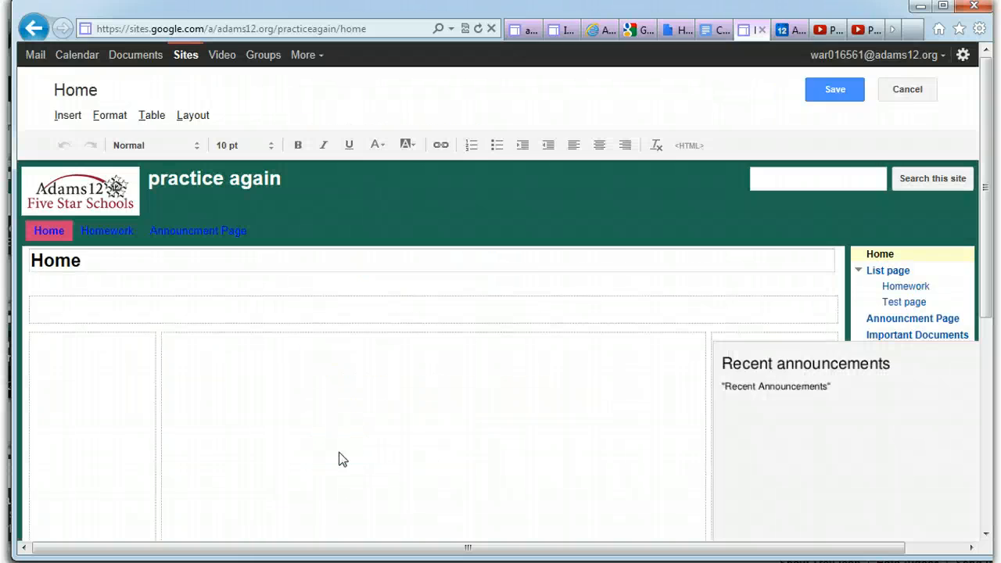
left_click(832, 86)
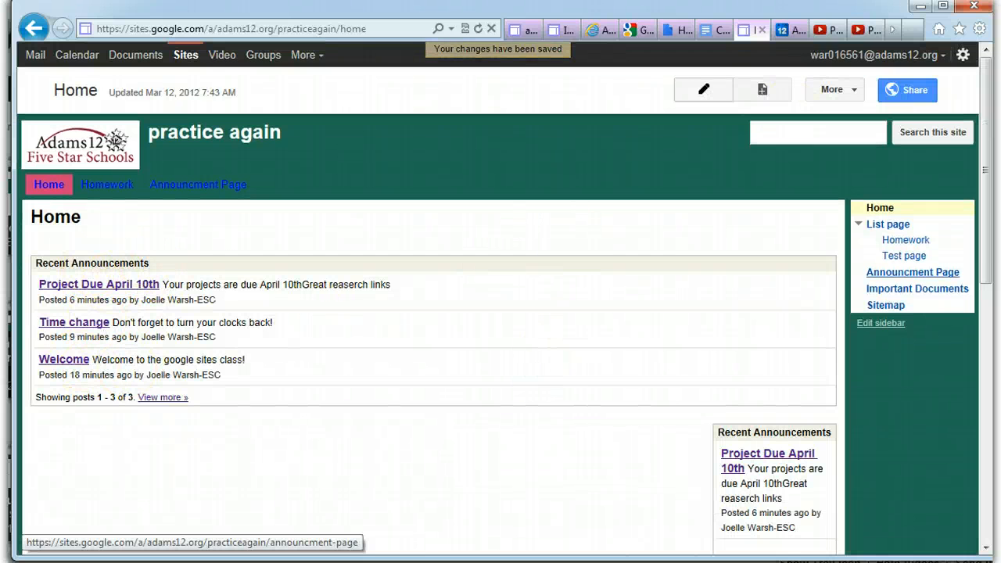
Step: Open the Project Due April 10th post from the right column's Recent Announcements gadget, and return to the Home page
left_click_drag(987, 224, 987, 245)
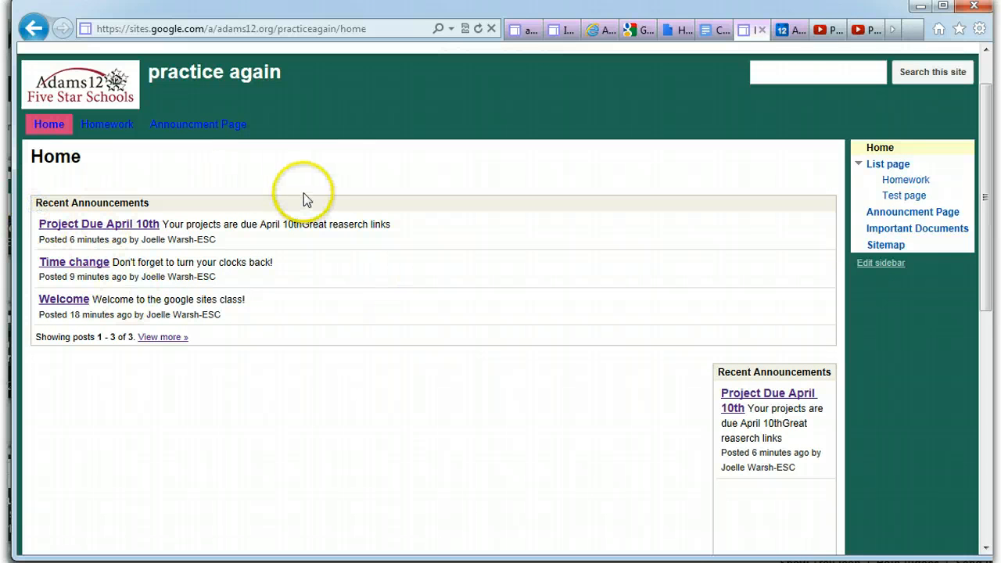
left_click(756, 397)
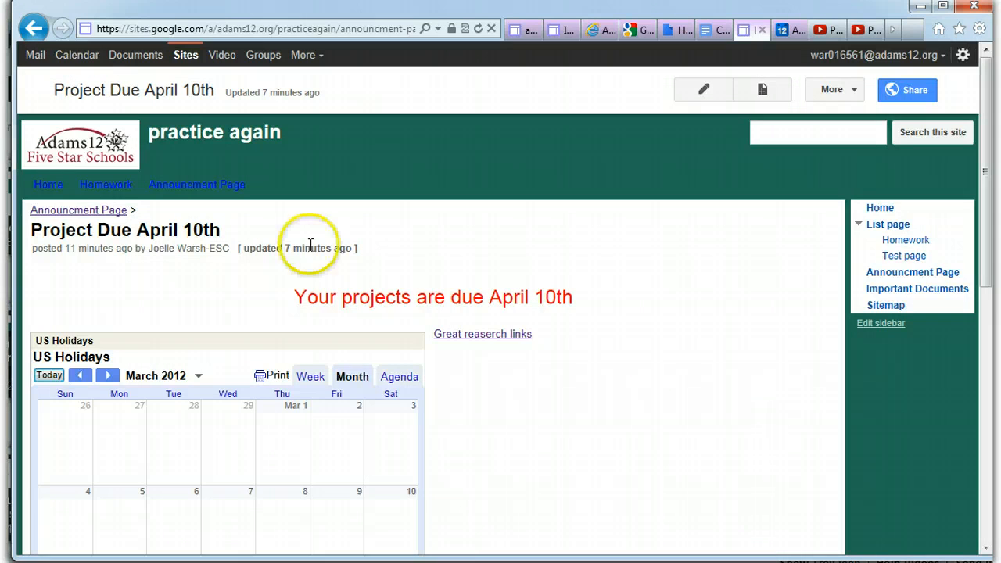
left_click(46, 184)
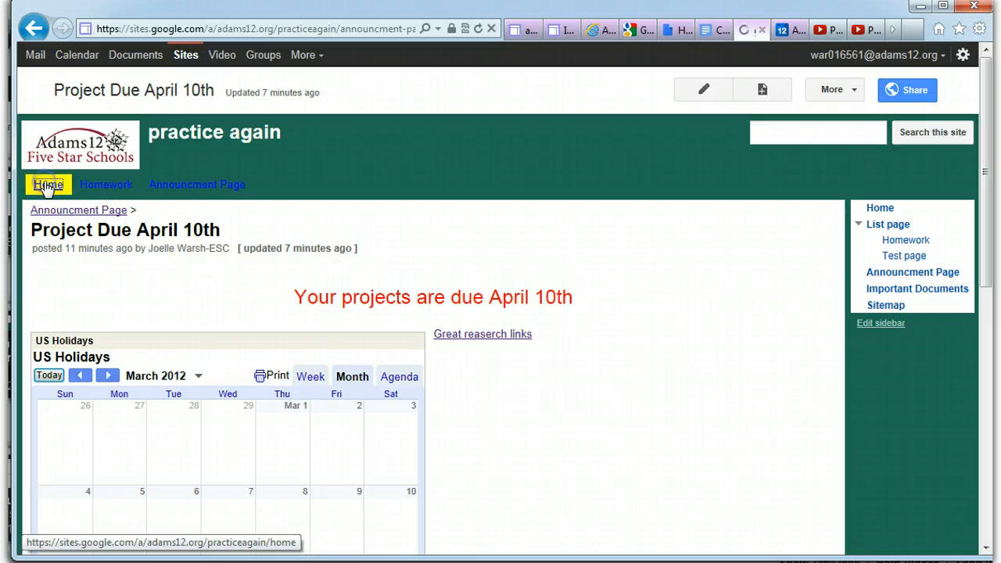